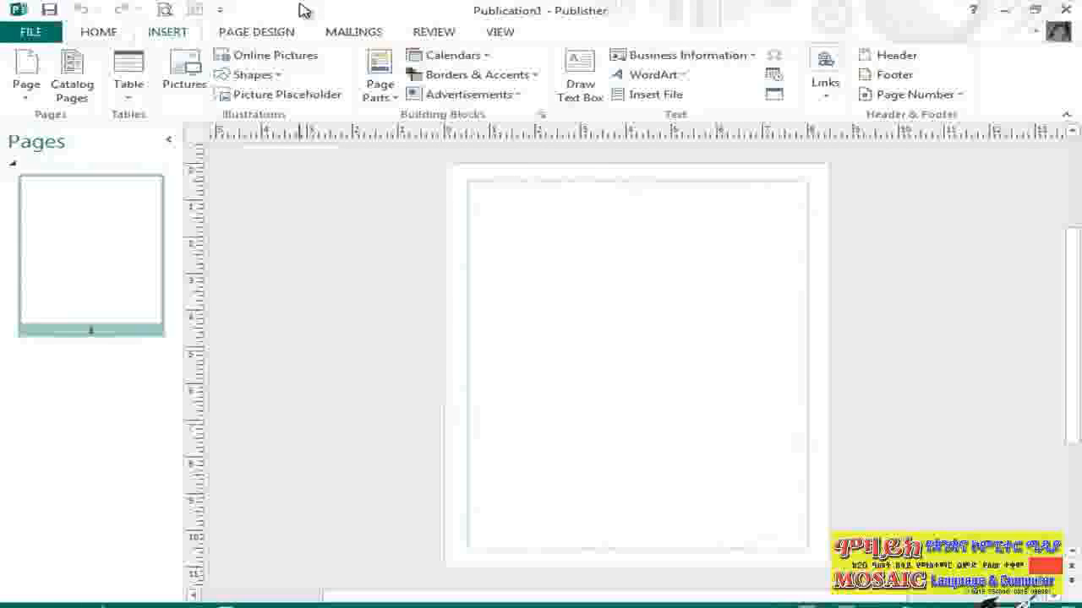
Insert one blank page after page 1 and three more blank pages after page 2
{"action": "left_click", "coordinate": [25, 64]}
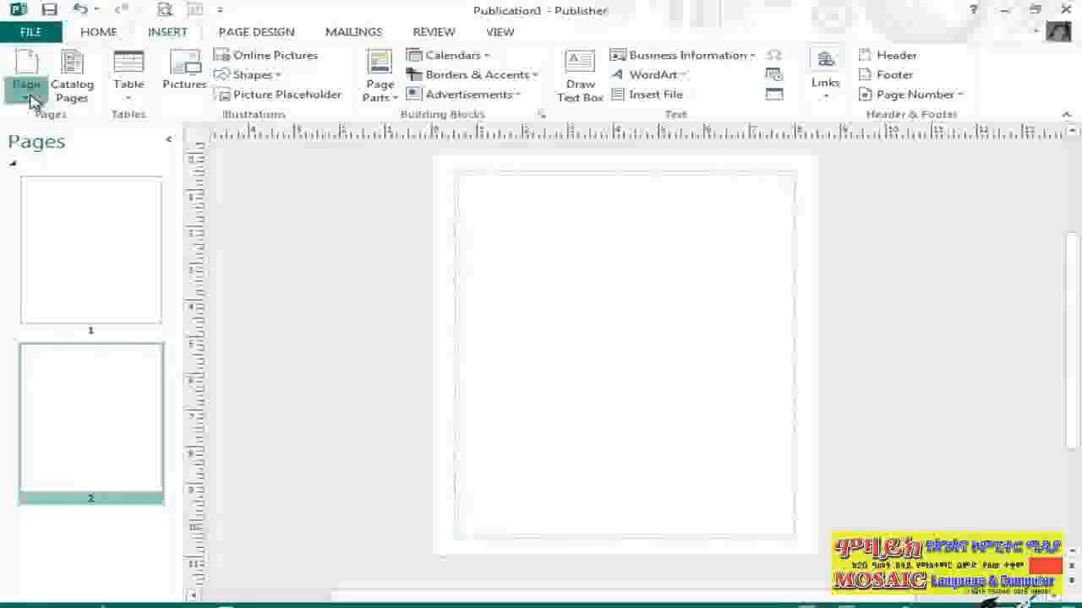
{"action": "left_click", "coordinate": [27, 93]}
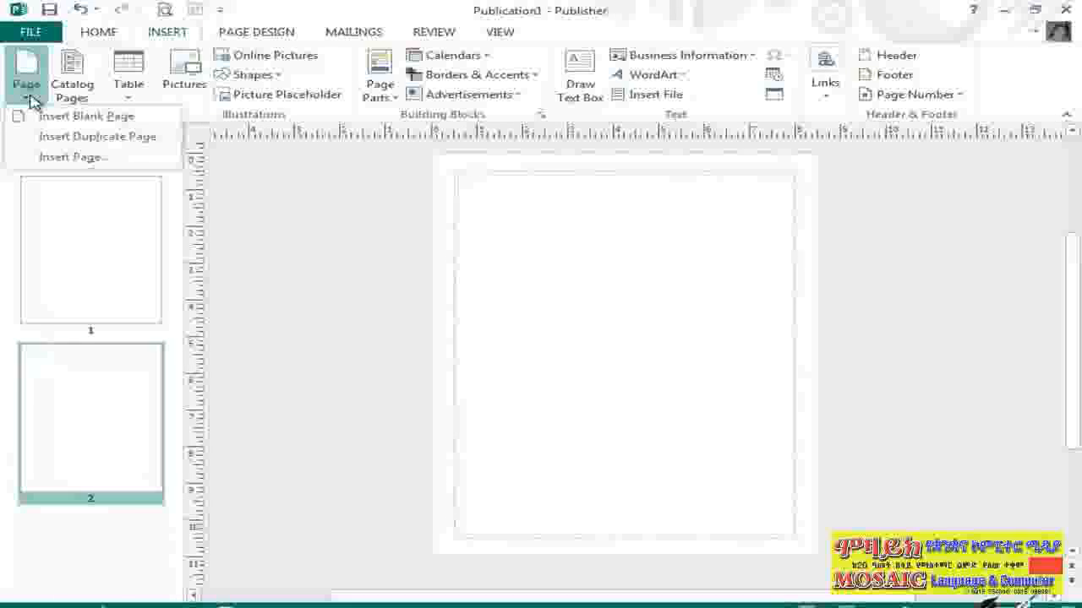
{"action": "left_click", "coordinate": [107, 163]}
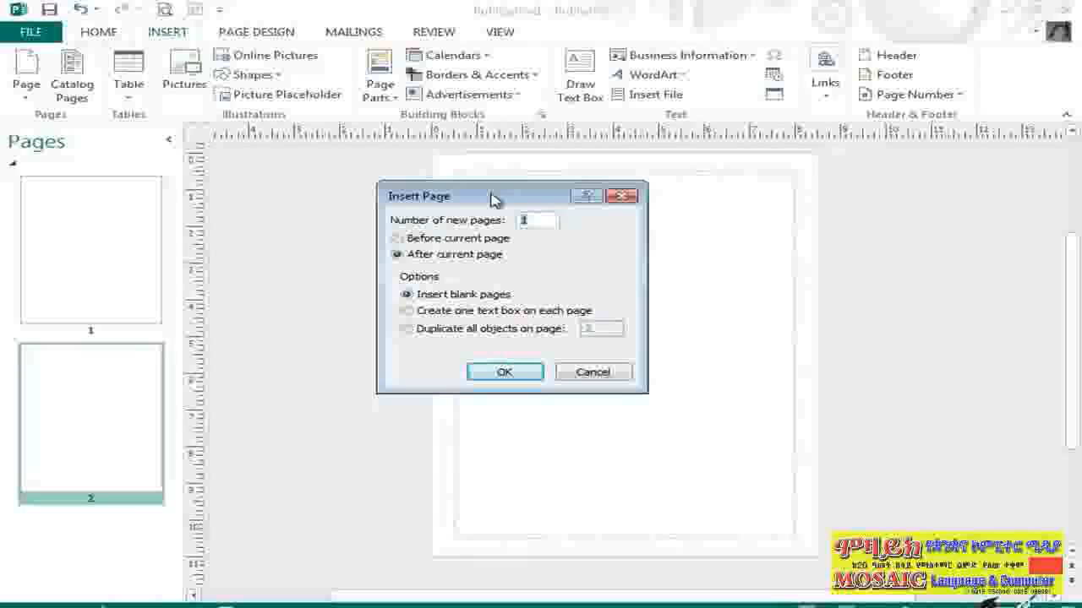
{"action": "type", "text": "3"}
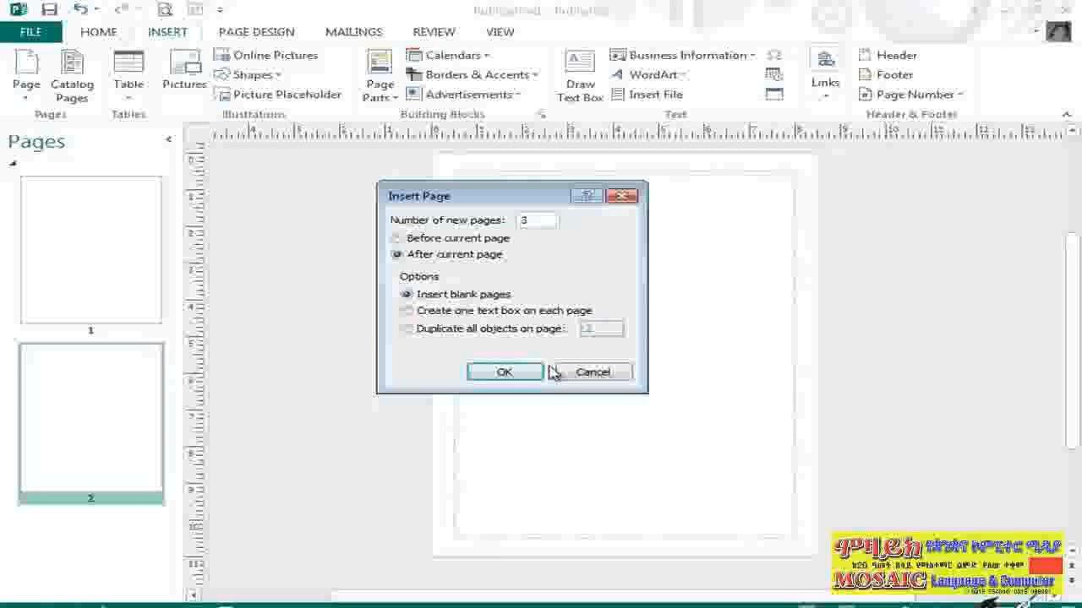
{"action": "left_click", "coordinate": [505, 372]}
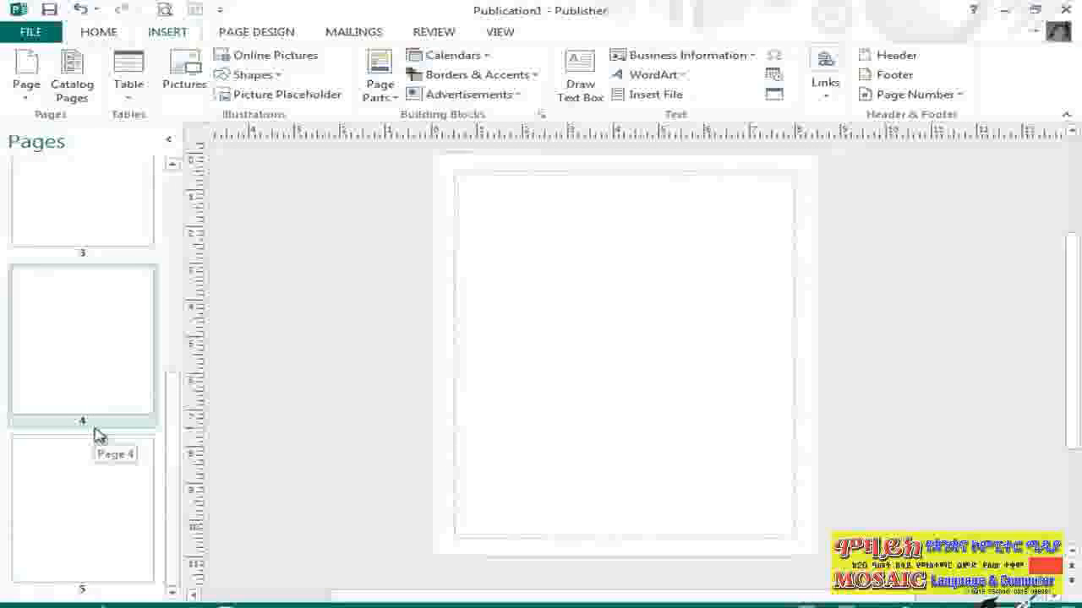
Move page 4 so that it comes after page 1
{"action": "right_click", "coordinate": [96, 351]}
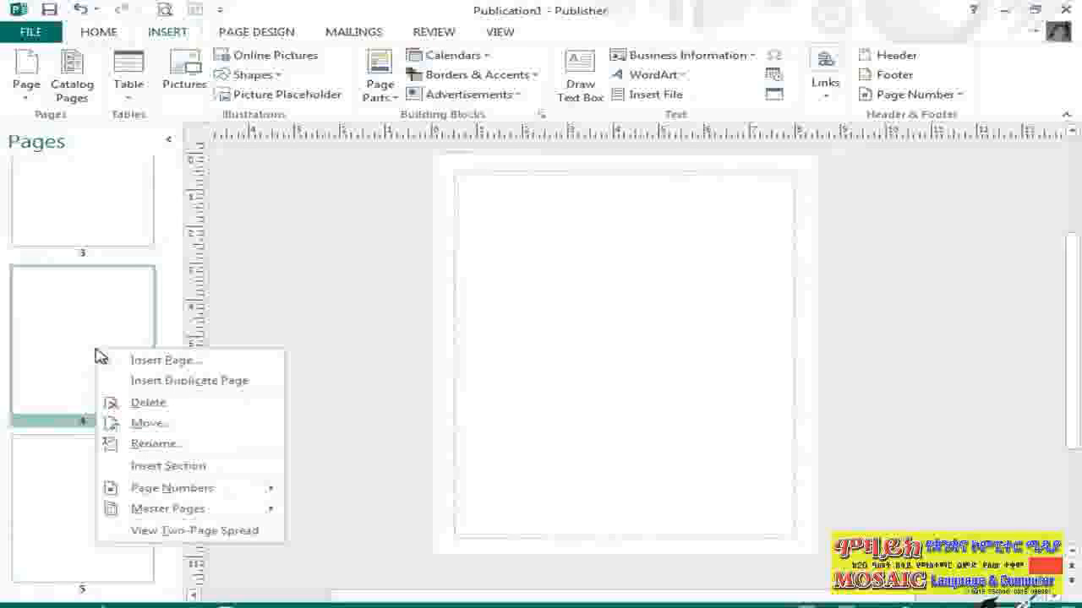
{"action": "left_click", "coordinate": [217, 430]}
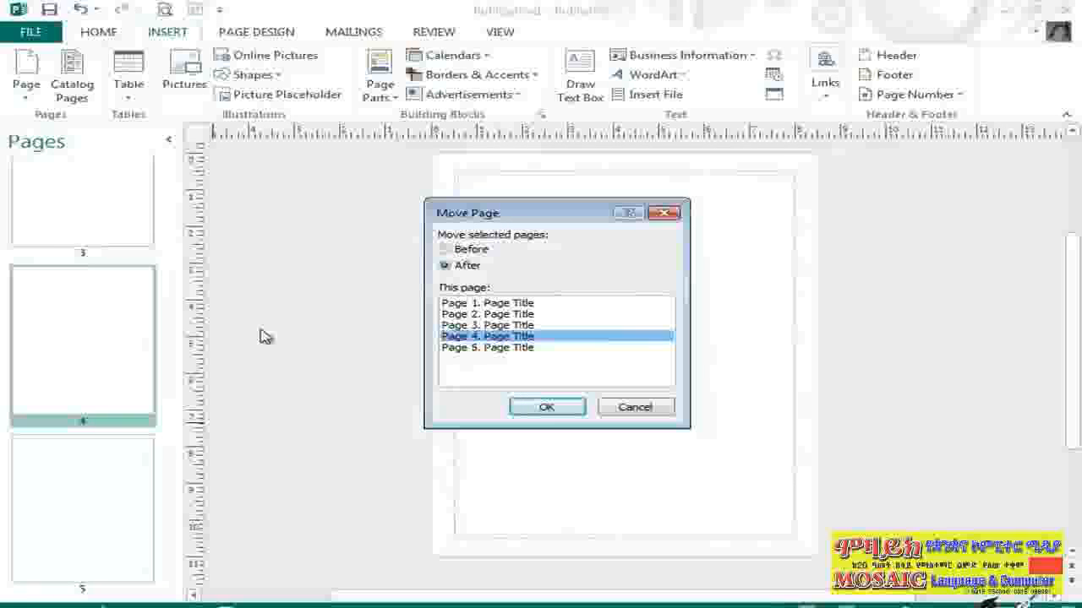
{"action": "left_click", "coordinate": [528, 304]}
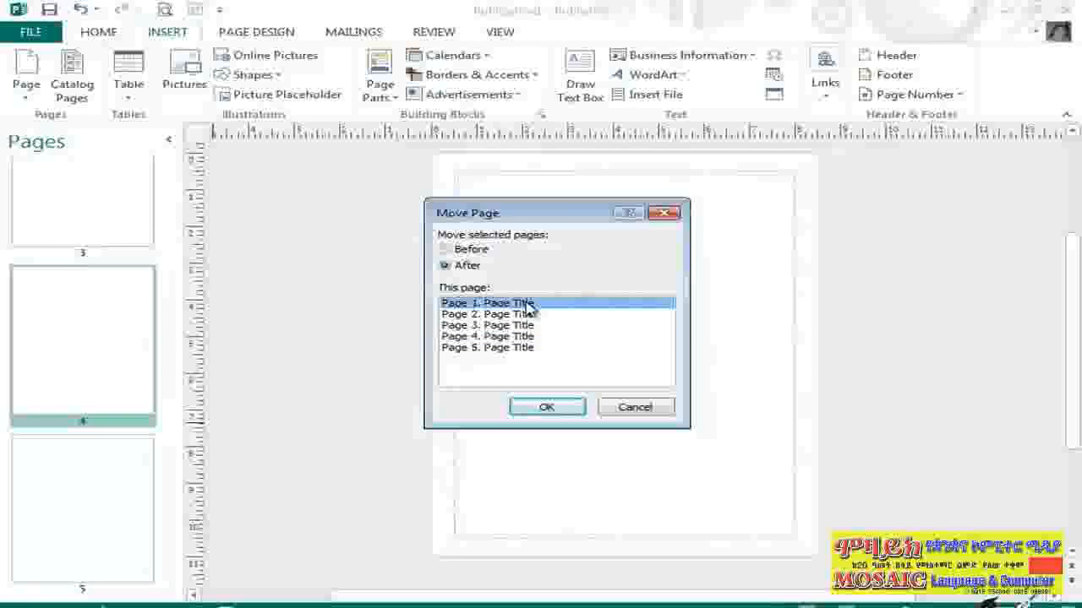
{"action": "left_click", "coordinate": [562, 412]}
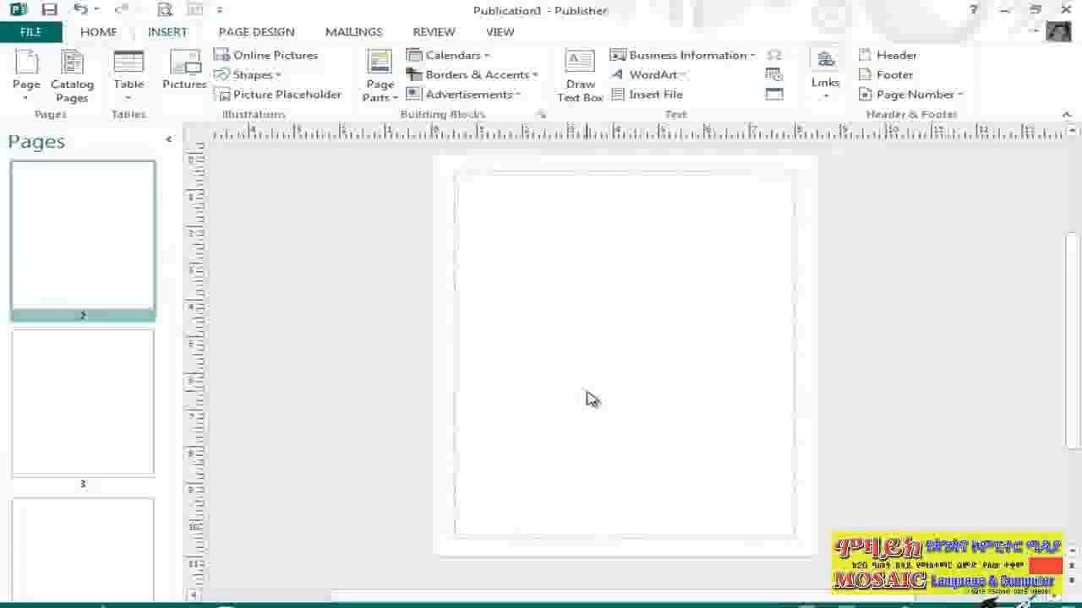
Select pages 1 and 2 together in the page list, and clear the multi-page selection
{"action": "scroll", "coordinate": [200, 264], "scroll_direction": "up", "scroll_amount": 2}
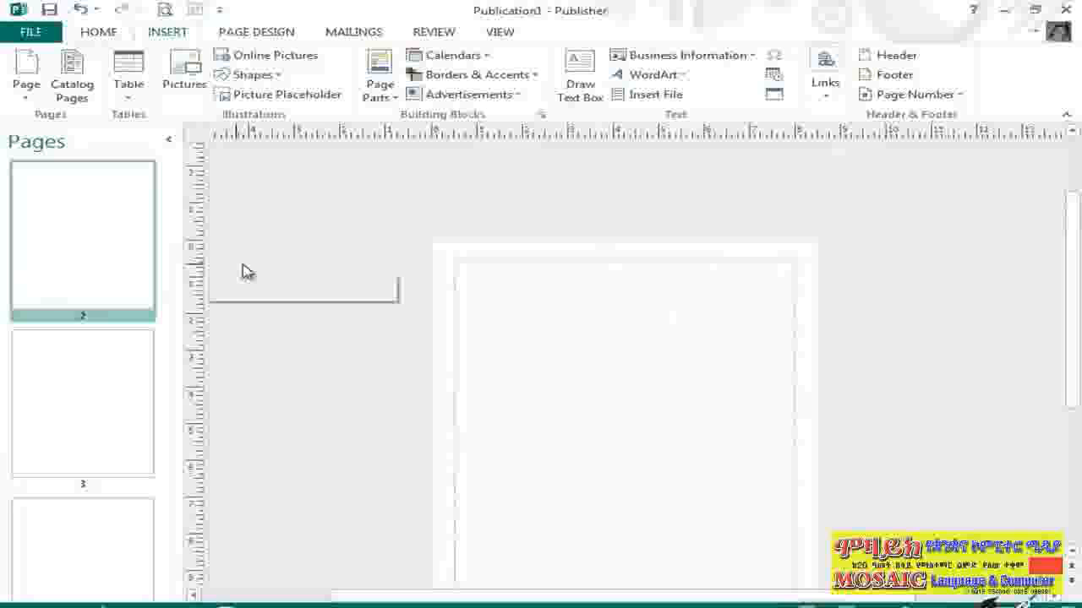
{"action": "scroll", "coordinate": [244, 270], "scroll_direction": "down", "scroll_amount": 2}
{"action": "scroll", "coordinate": [173, 385], "scroll_direction": "up", "scroll_amount": 2}
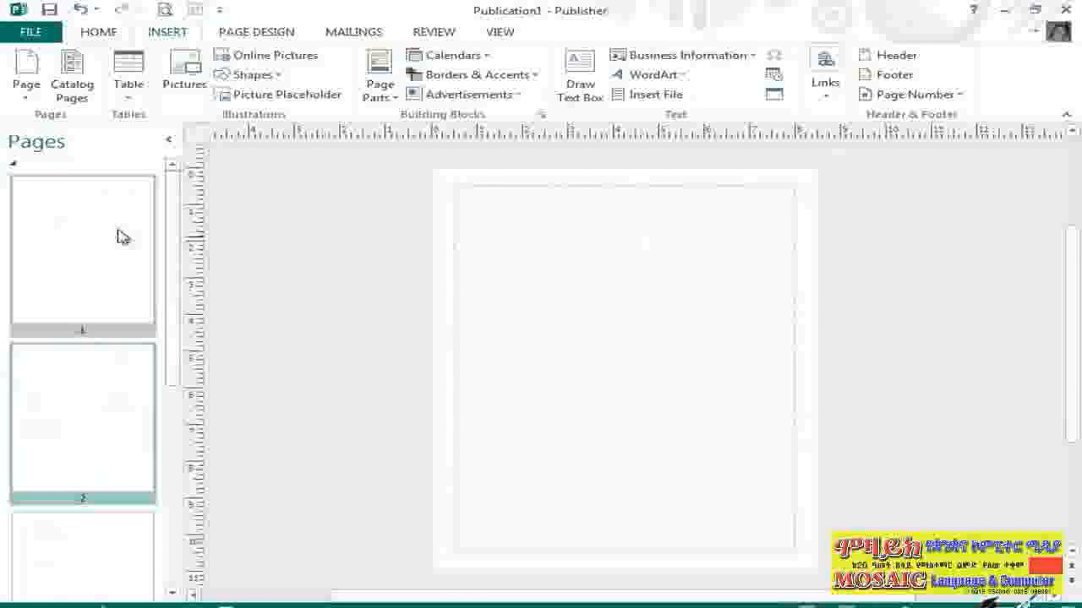
{"action": "left_click", "coordinate": [93, 229]}
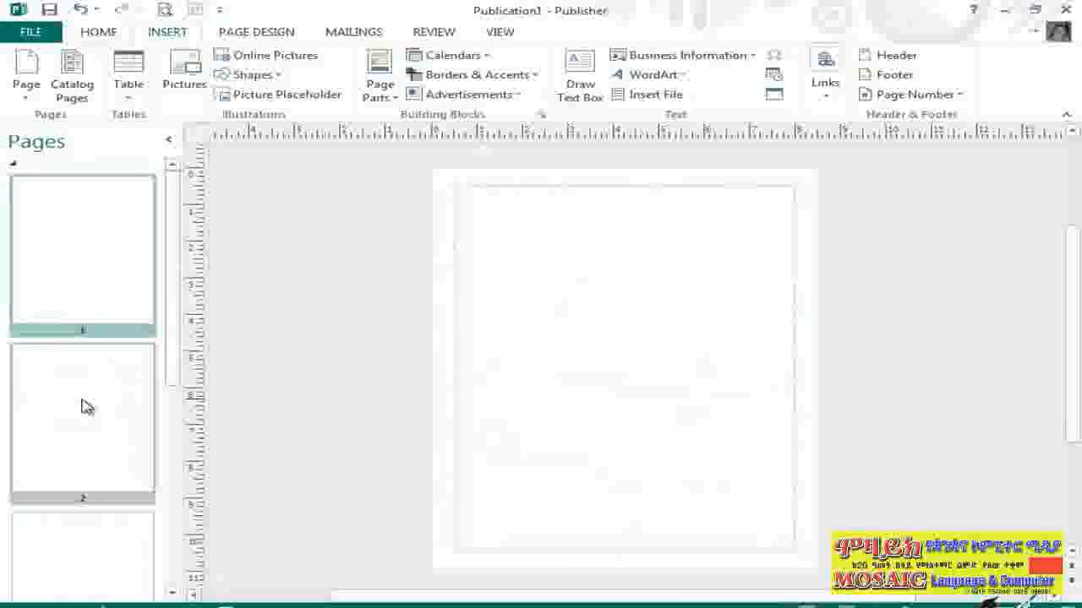
{"action": "left_click", "coordinate": [147, 400], "text": "ctrl"}
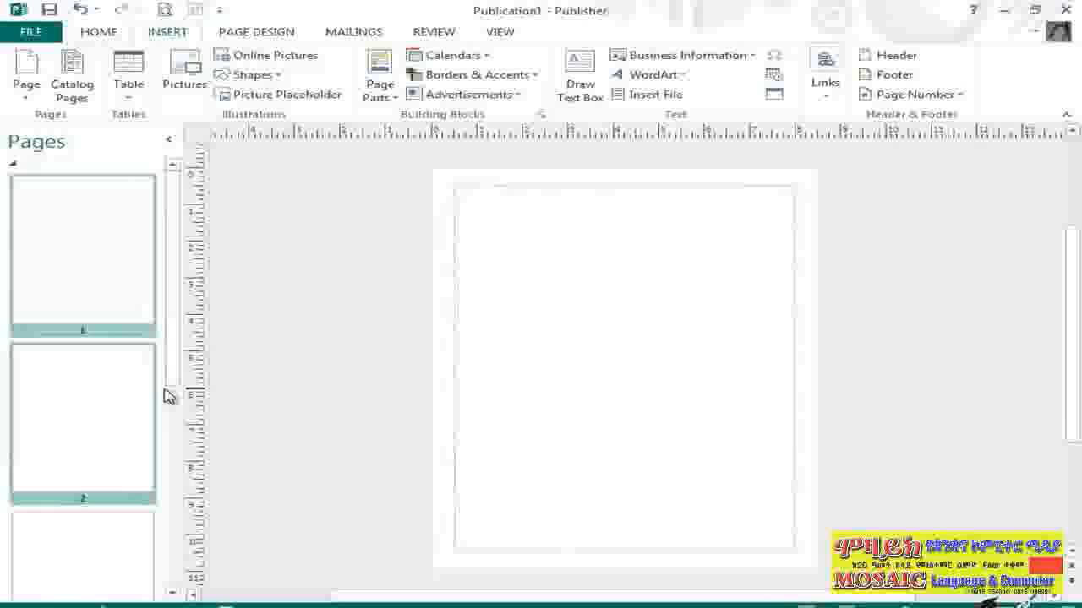
{"action": "left_click", "coordinate": [399, 347]}
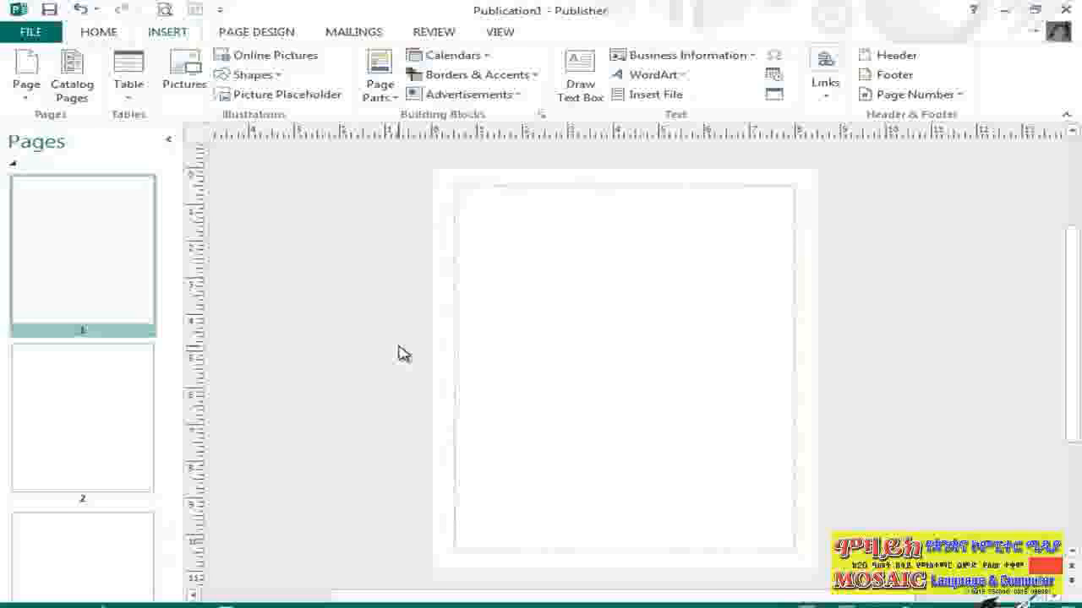
Rename page 1 as "GCC Cover"
{"action": "right_click", "coordinate": [84, 230]}
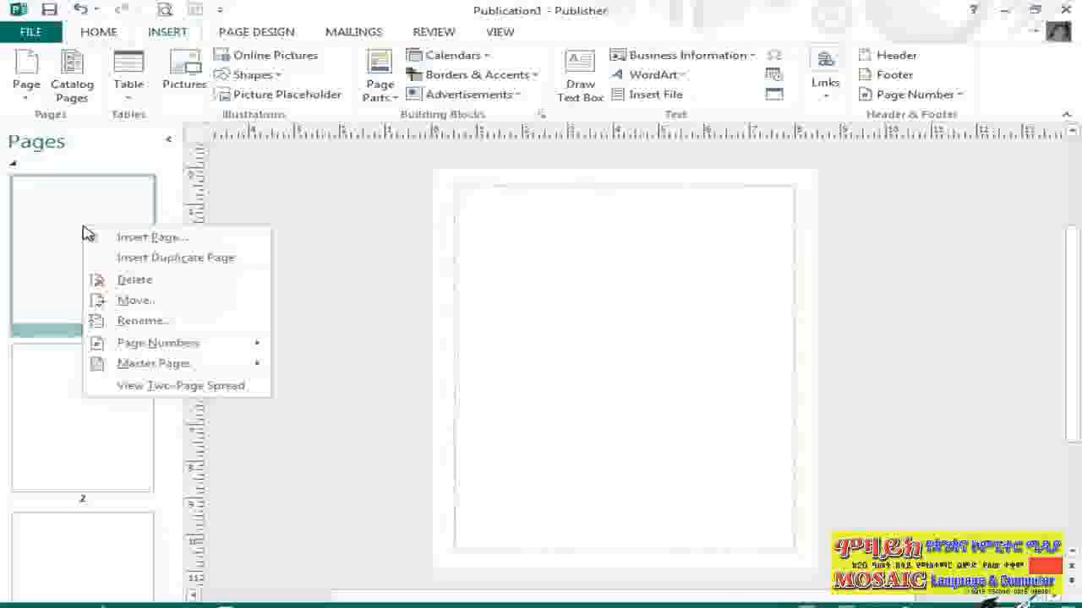
{"action": "left_click", "coordinate": [199, 328]}
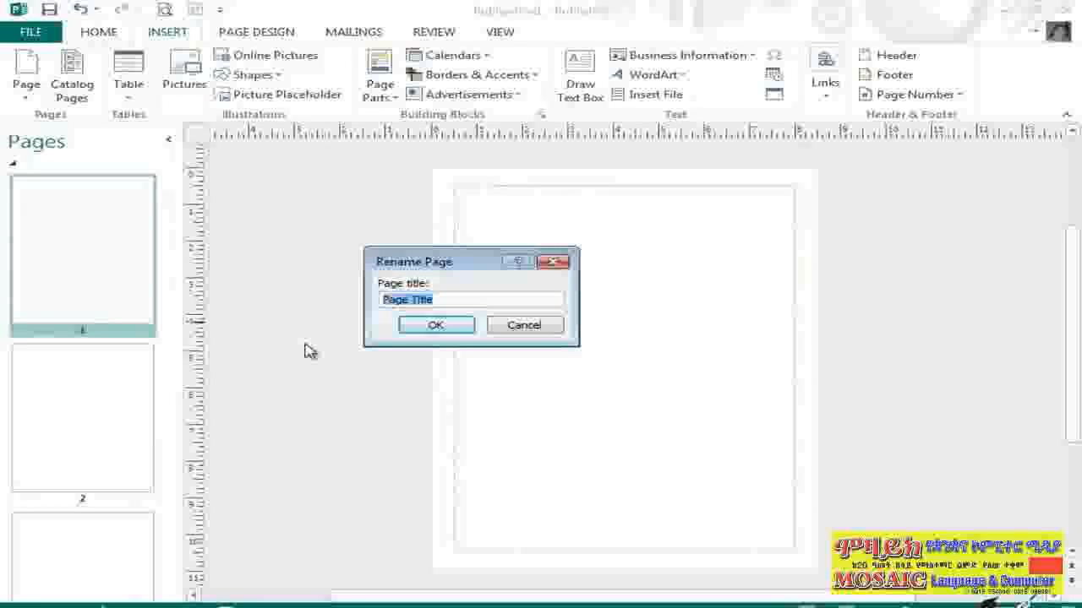
{"action": "type", "text": "GCC C"}
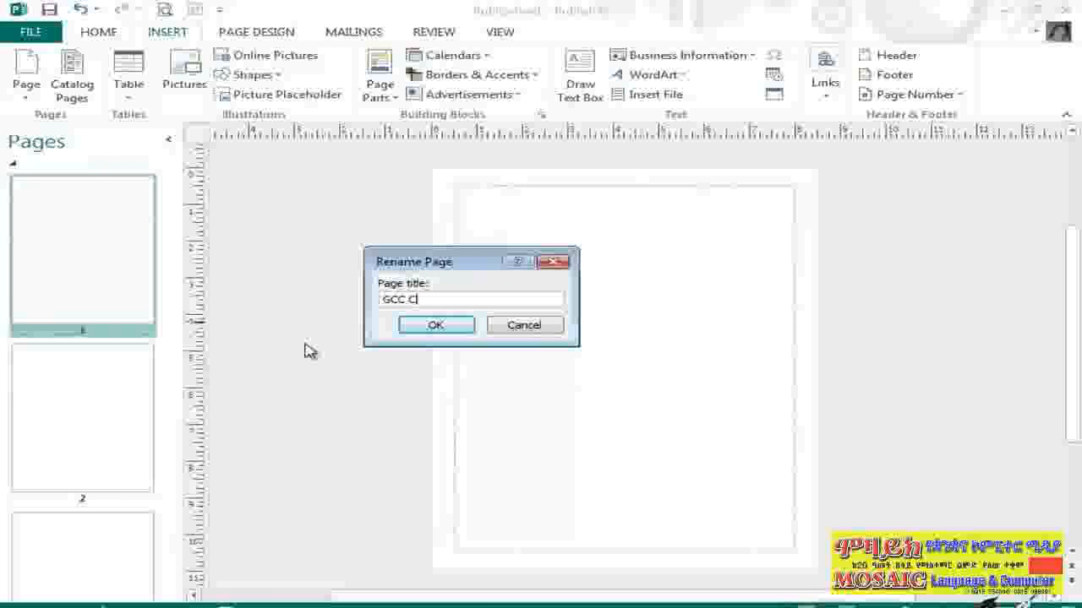
{"action": "type", "text": "over"}
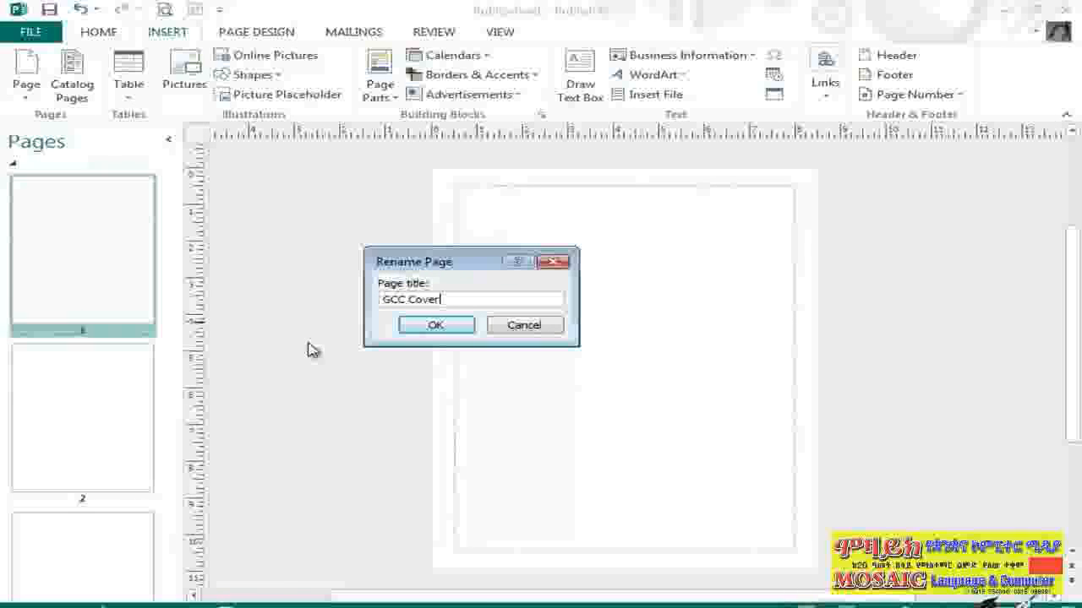
{"action": "left_click", "coordinate": [434, 326]}
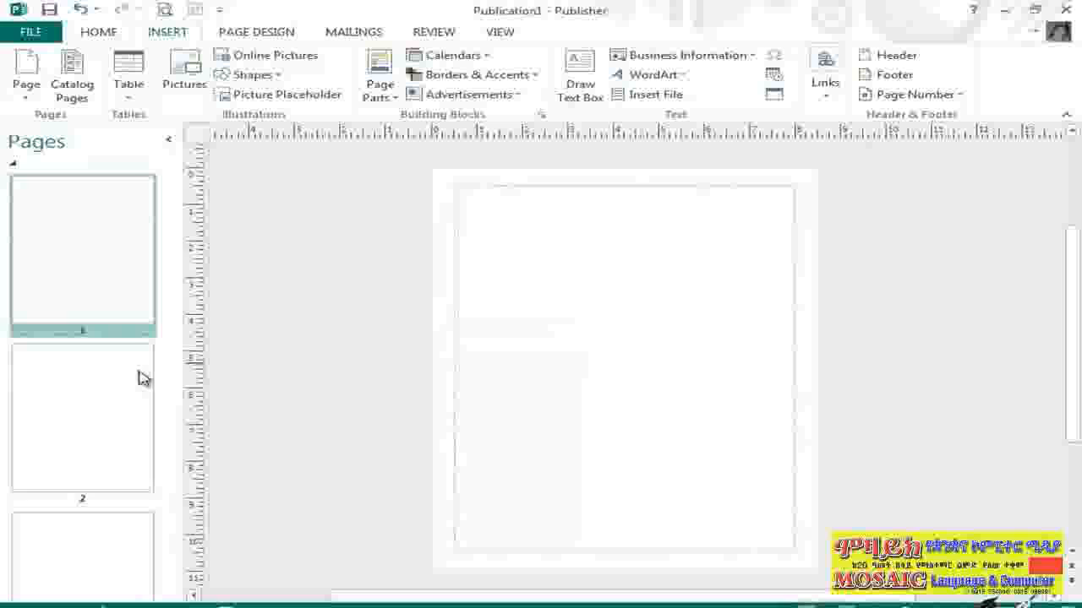
Rename page 2 with a title beginning with "GCC L"
{"action": "right_click", "coordinate": [82, 381]}
{"action": "left_click", "coordinate": [157, 476]}
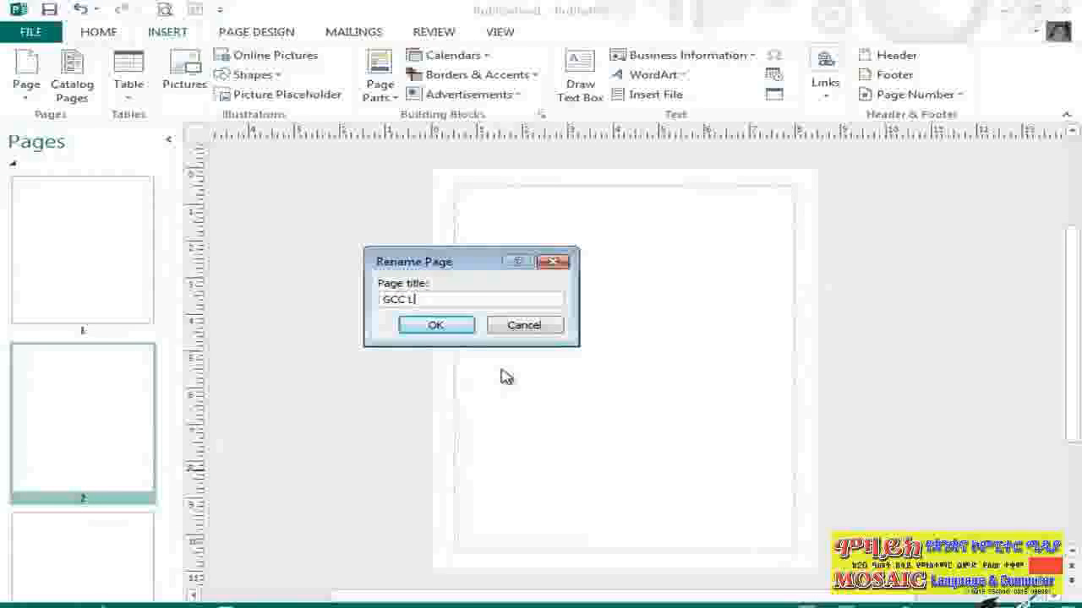
{"action": "key", "text": "Return"}
Rename page 3 with a title beginning with "GCC Righ"
{"action": "scroll", "coordinate": [177, 262], "scroll_direction": "down", "scroll_amount": 1}
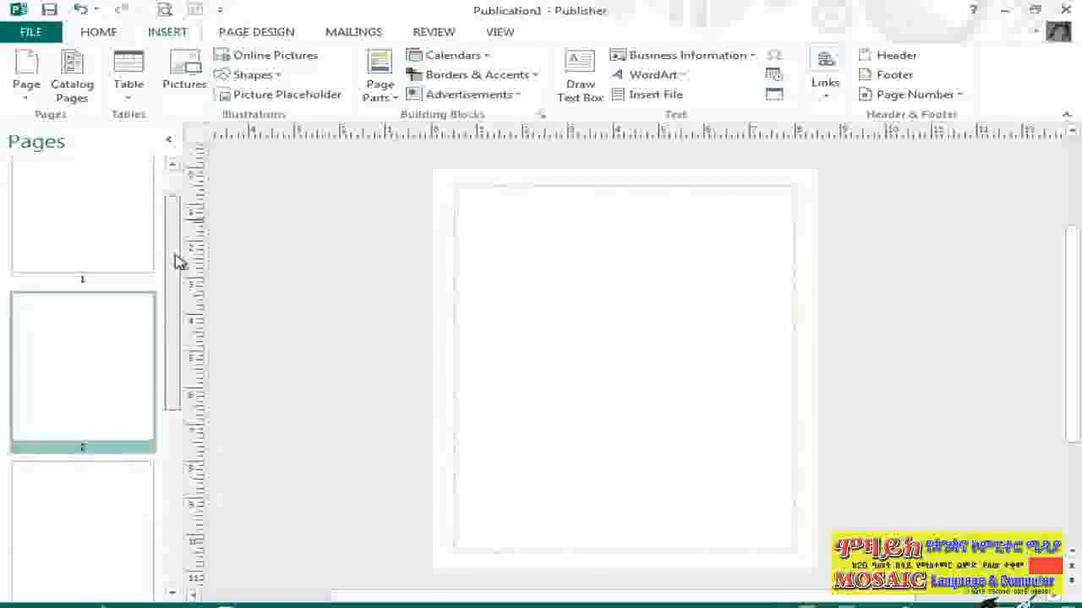
{"action": "right_click", "coordinate": [114, 382]}
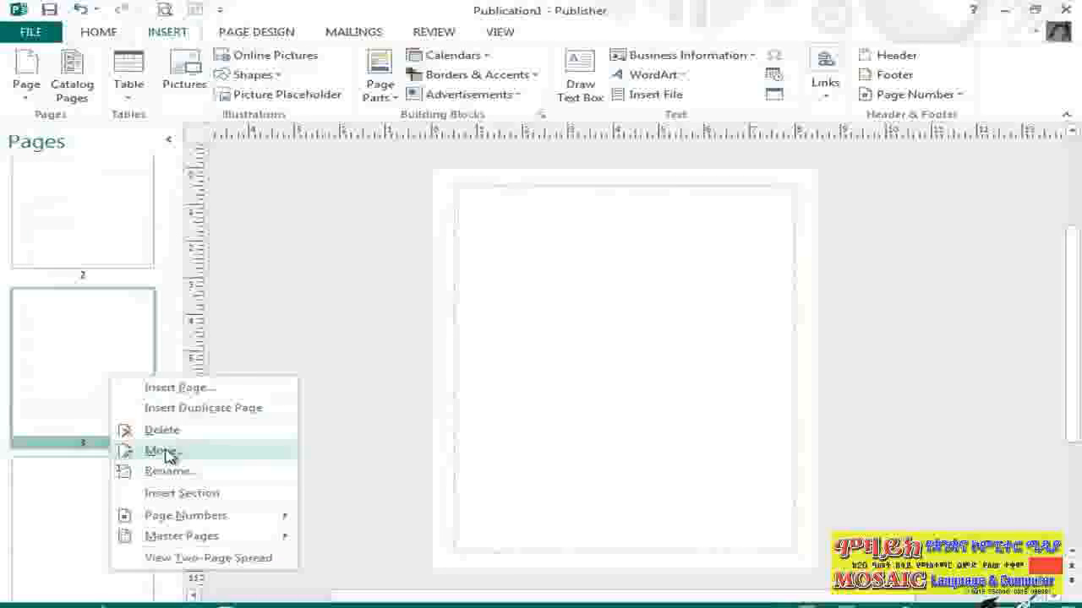
{"action": "left_click", "coordinate": [169, 470]}
{"action": "type", "text": "GCC Righ"}
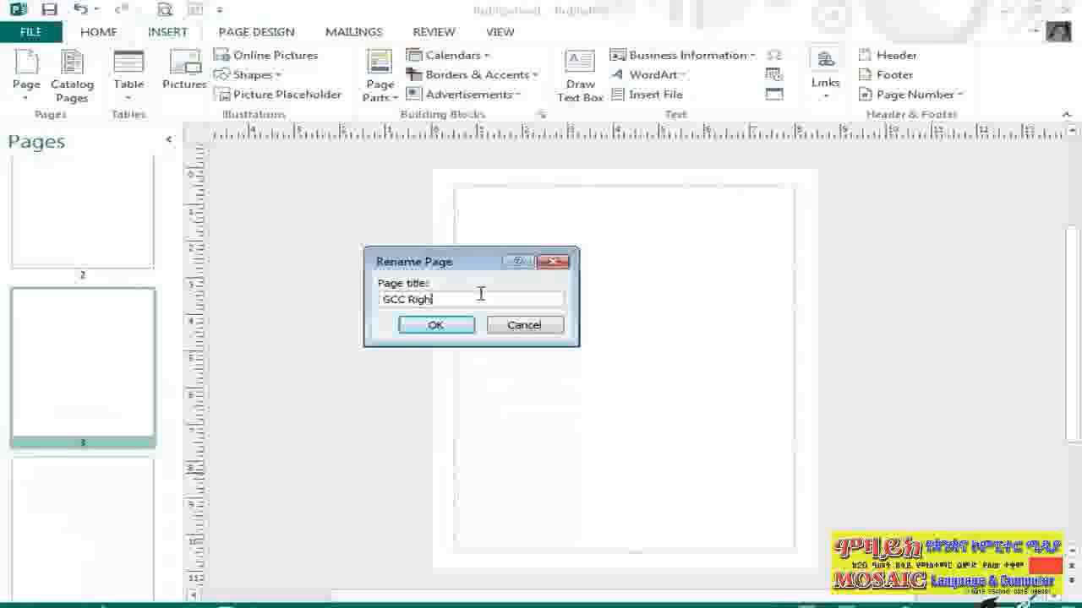
{"action": "key", "text": "Return"}
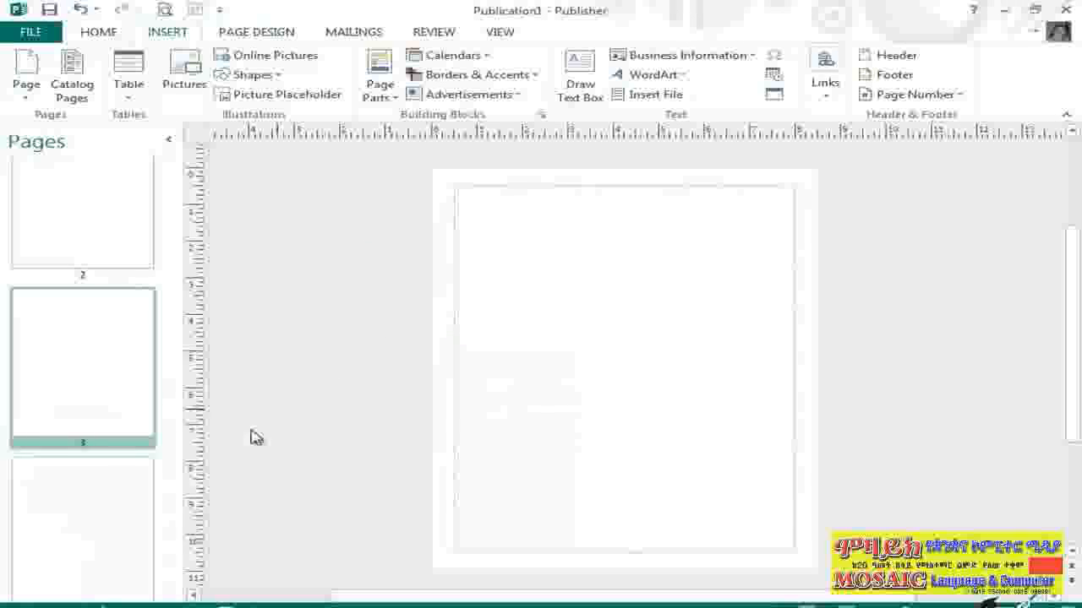
Rename page 4 as "GCC Back"
{"action": "left_click", "coordinate": [79, 488]}
{"action": "right_click", "coordinate": [85, 483]}
{"action": "left_click", "coordinate": [91, 381]}
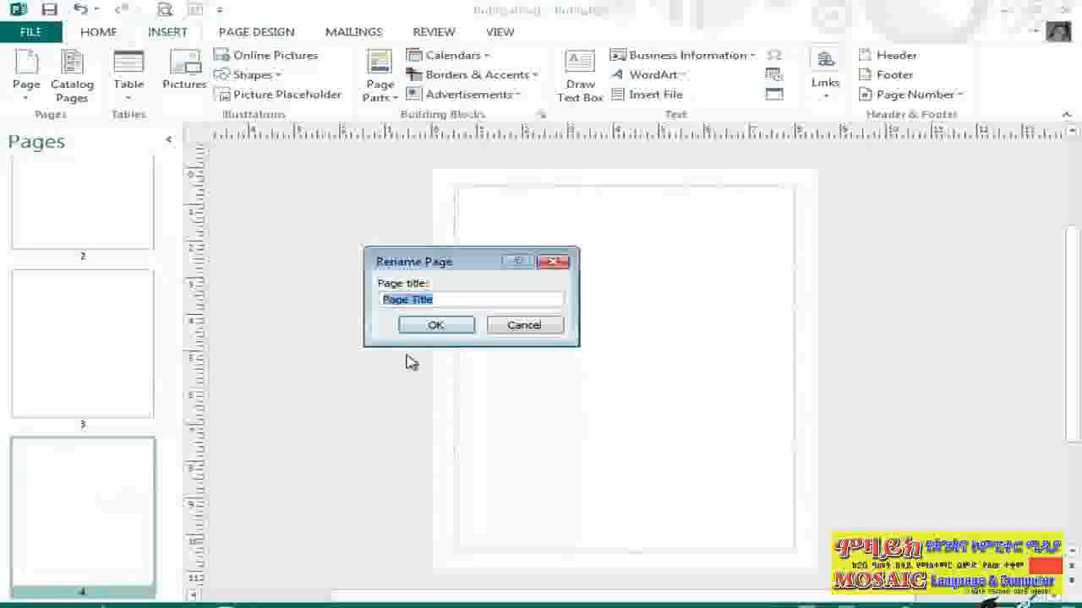
{"action": "type", "text": "GCC Back"}
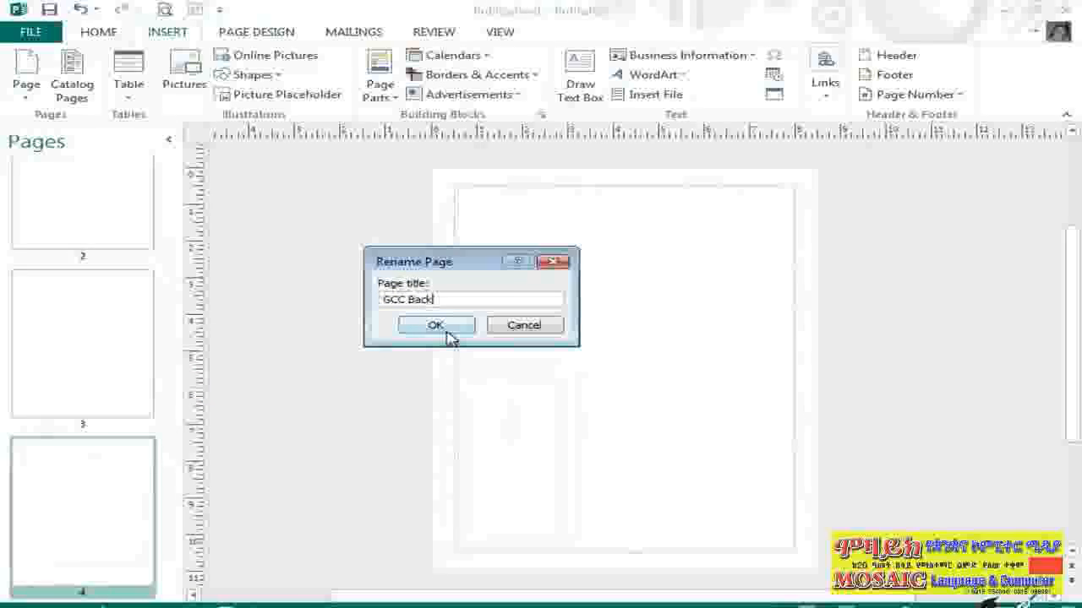
{"action": "left_click", "coordinate": [435, 326]}
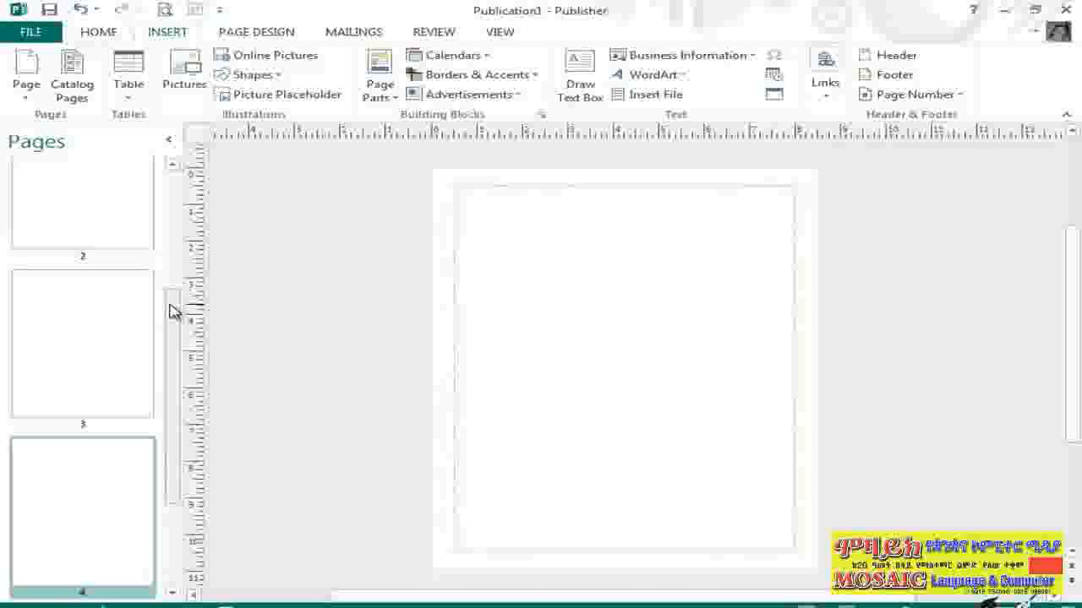
Delete page 5 from the publication
{"action": "left_click", "coordinate": [119, 481]}
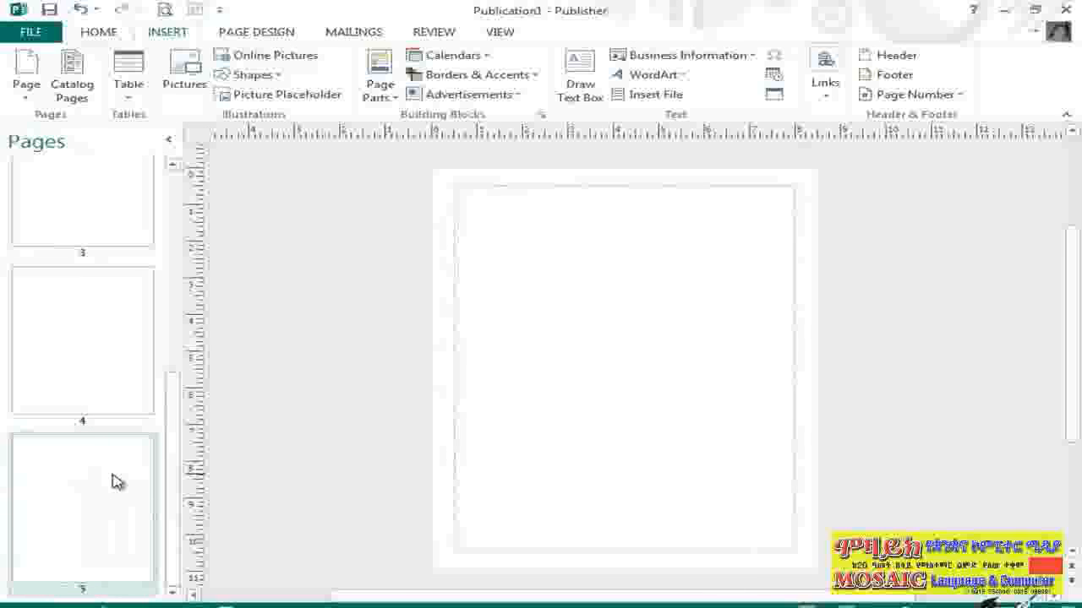
{"action": "right_click", "coordinate": [118, 481]}
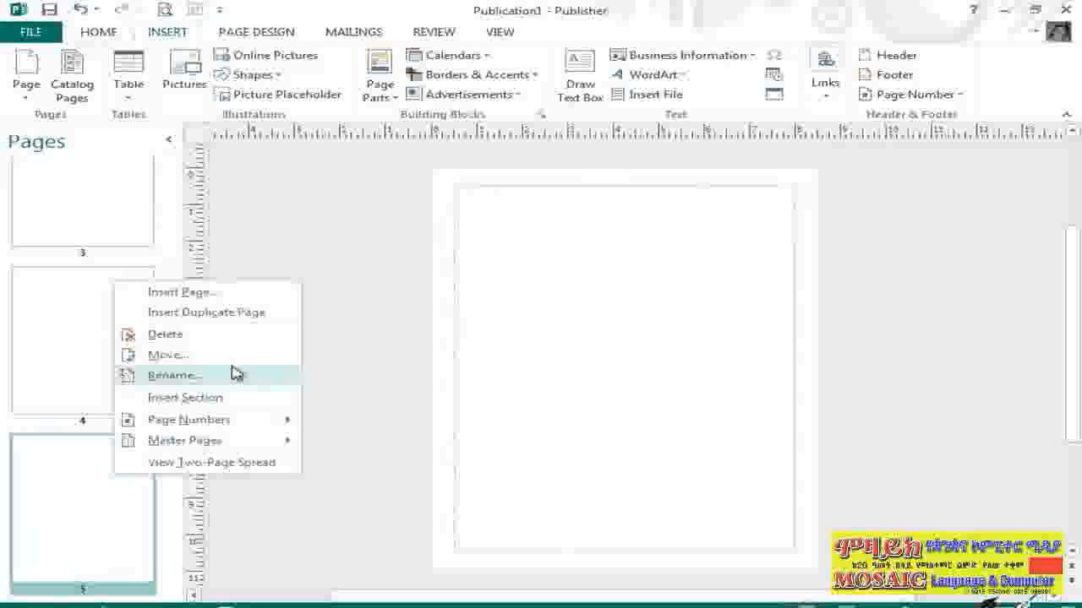
{"action": "left_click", "coordinate": [219, 348]}
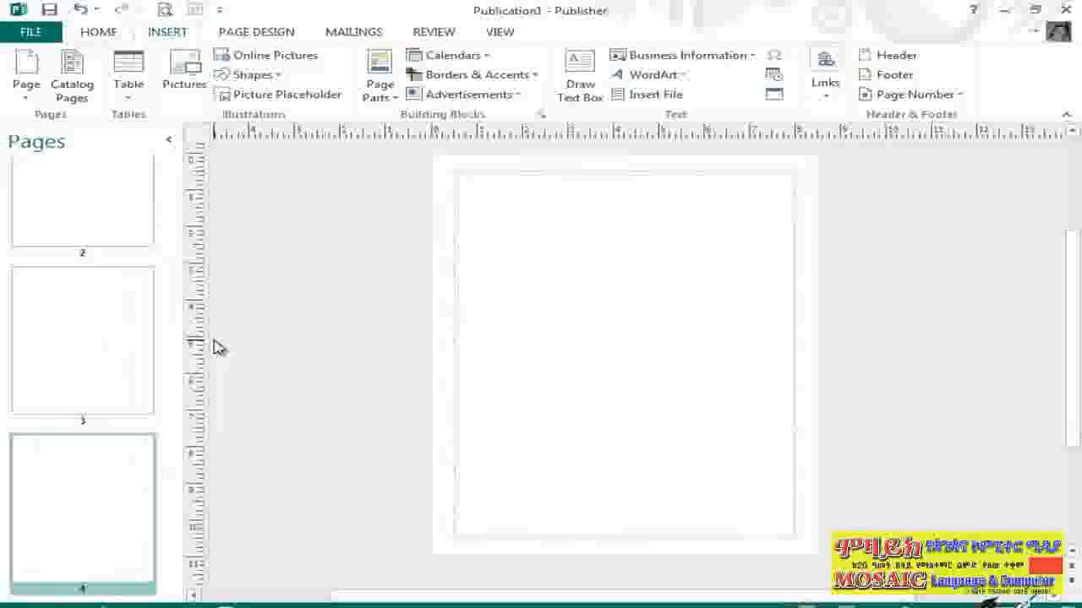